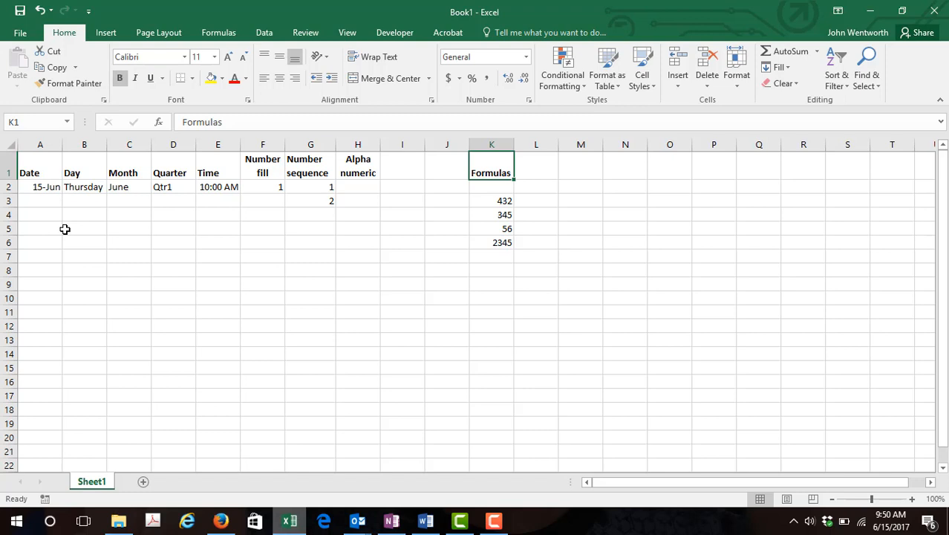
Fill the Date column down from the 15-Jun cell A2 through A13 as a daily series
{"action": "left_click", "coordinate": [65, 228]}
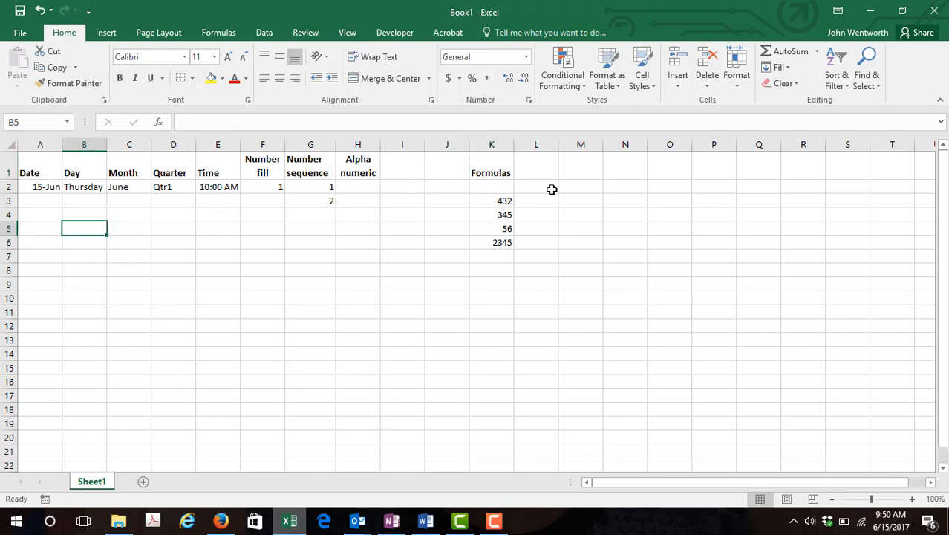
{"action": "left_click", "coordinate": [46, 188]}
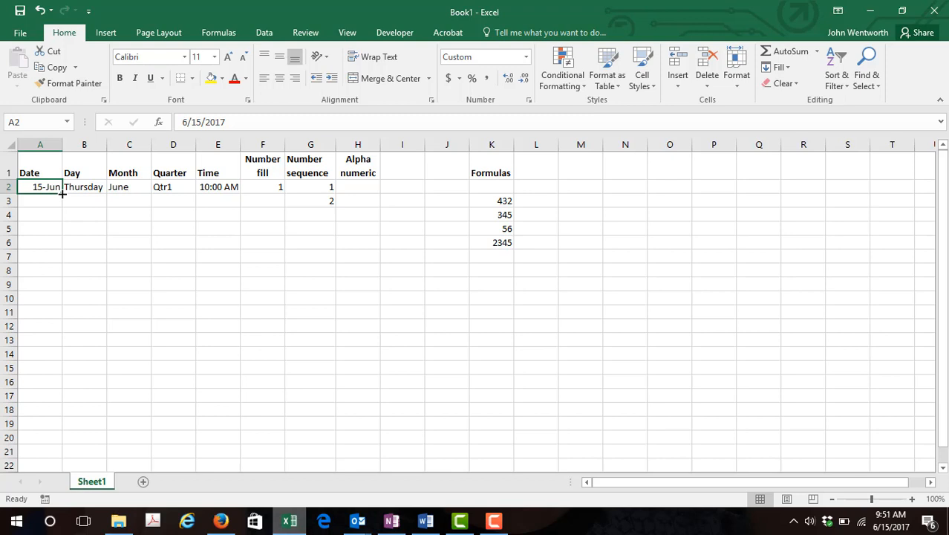
{"action": "left_click_drag", "start_coordinate": [63, 193], "coordinate": [61, 345]}
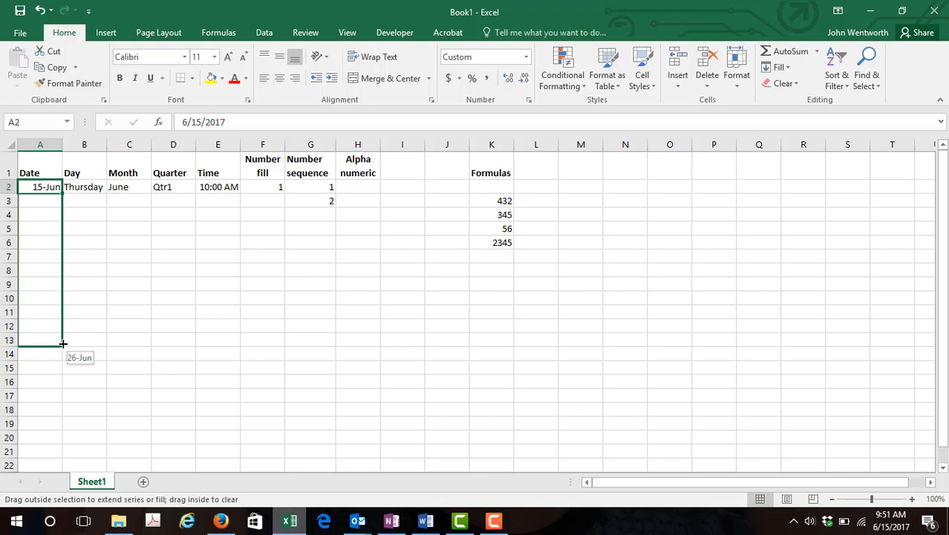
{"action": "left_click_drag", "start_coordinate": [62, 343], "coordinate": [63, 341]}
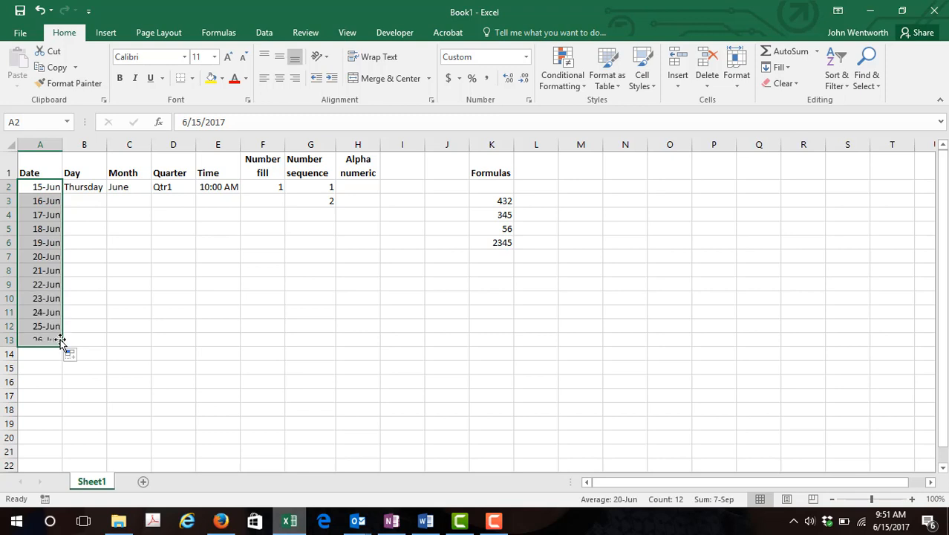
Fill the weekday series down from Thursday in B2 through B13 and autofit the width of column B
{"action": "left_click", "coordinate": [90, 188]}
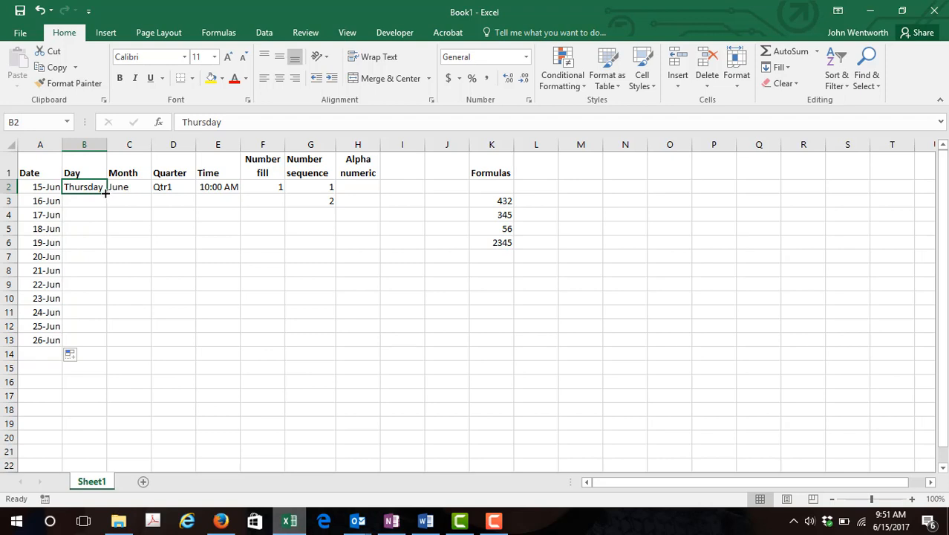
{"action": "left_click_drag", "start_coordinate": [107, 194], "coordinate": [96, 343]}
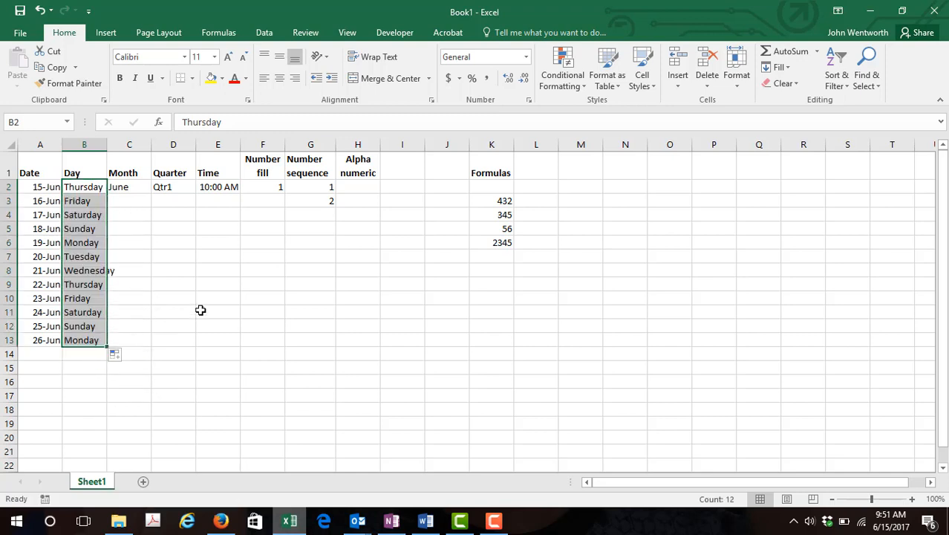
{"action": "double_click", "coordinate": [107, 144]}
Fill the month series down from June in C2 through C13 and autofit the width of column C
{"action": "left_click", "coordinate": [139, 189]}
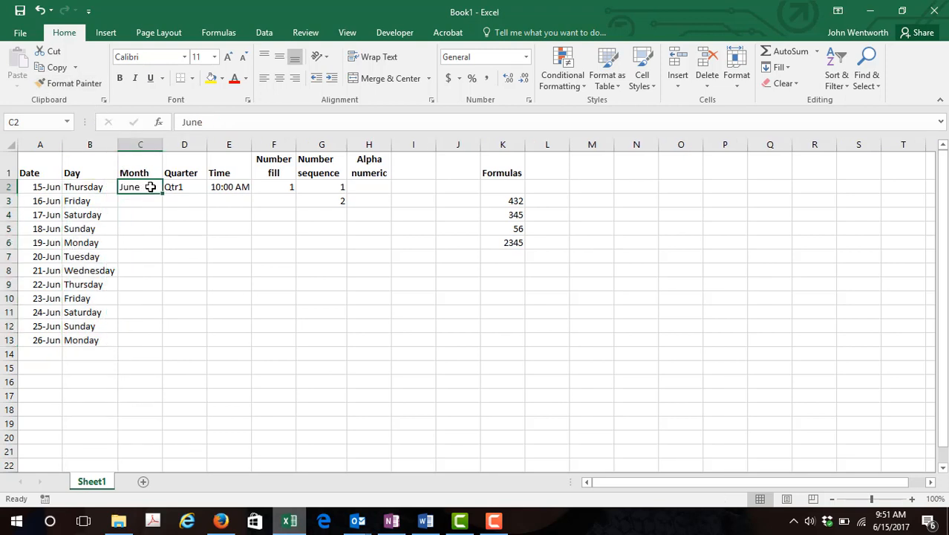
{"action": "left_click_drag", "start_coordinate": [161, 196], "coordinate": [153, 348]}
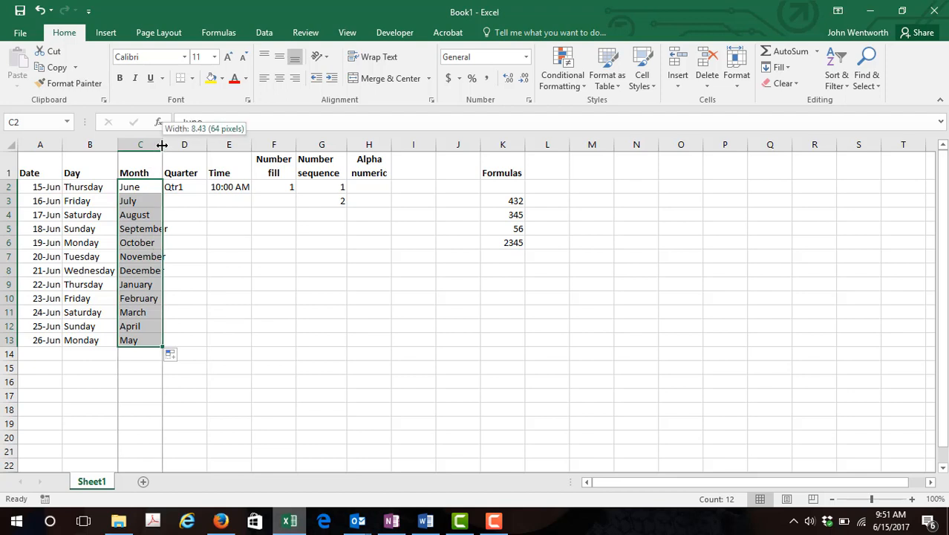
{"action": "double_click", "coordinate": [161, 147]}
Insert a blank column between the Month and Quarter columns
{"action": "left_click", "coordinate": [180, 147]}
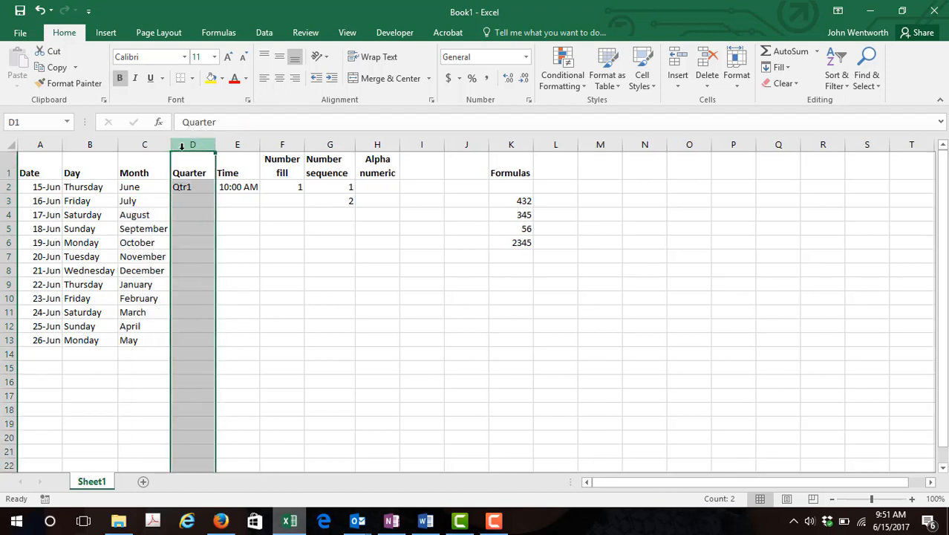
{"action": "right_click", "coordinate": [183, 148]}
{"action": "left_click", "coordinate": [214, 247]}
{"action": "left_click", "coordinate": [186, 174]}
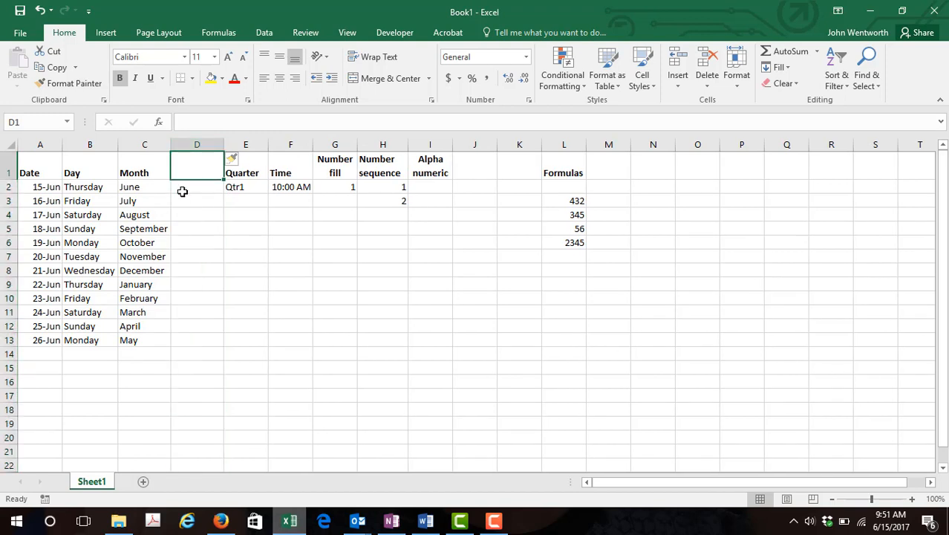
Enter Aug in D2 and fill the abbreviated month series down through D13
{"action": "left_click", "coordinate": [186, 189]}
{"action": "type", "text": "Aug"}
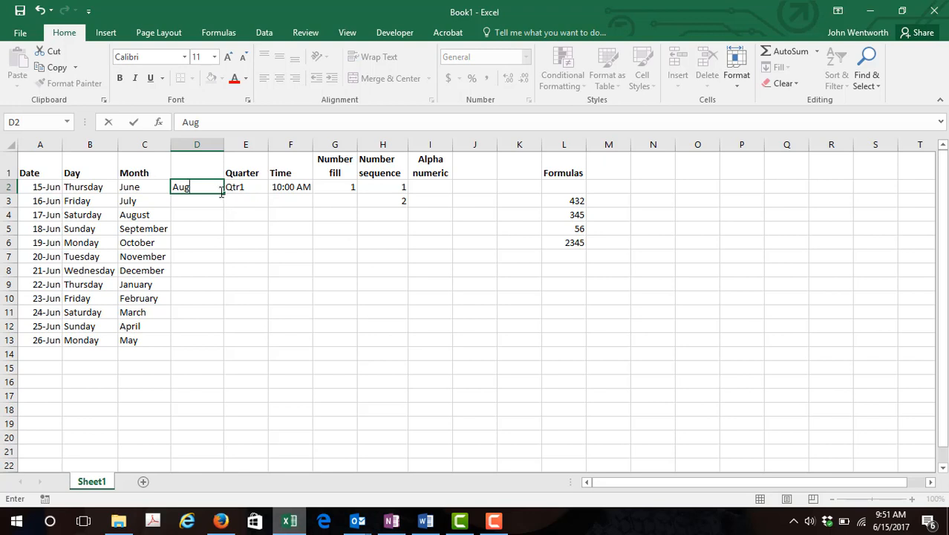
{"action": "left_click_drag", "start_coordinate": [221, 192], "coordinate": [220, 343]}
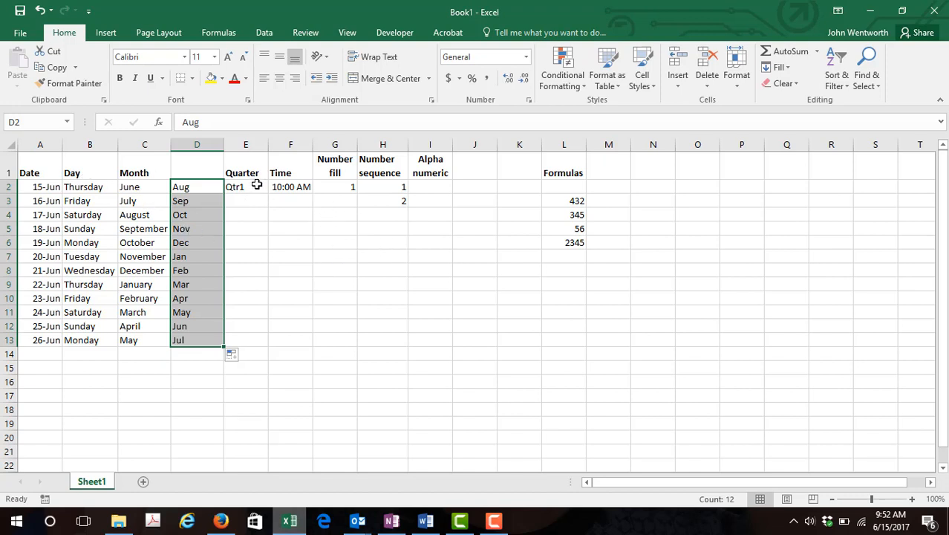
Fill the hourly times down from F2 through F13 and the quarters down from Qtr1 in E2 through E13
{"action": "left_click", "coordinate": [295, 187]}
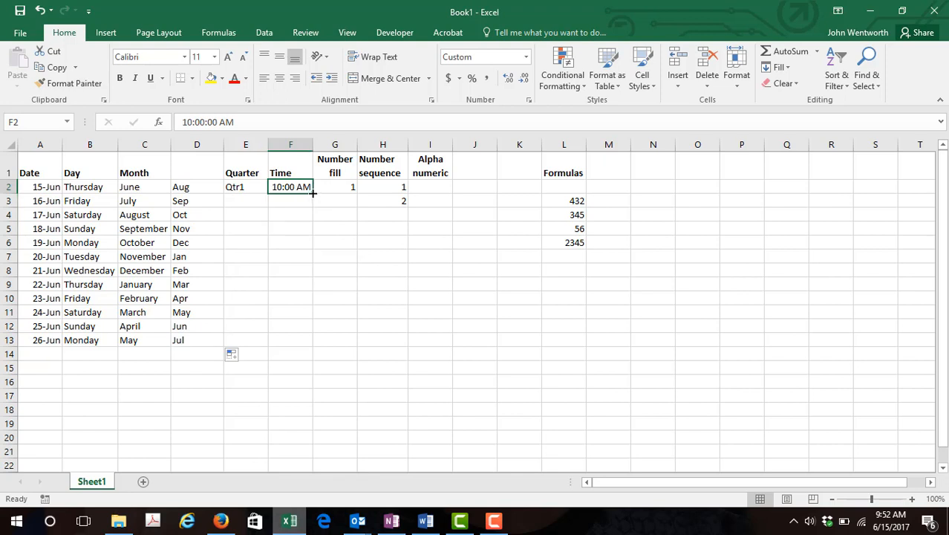
{"action": "left_click_drag", "start_coordinate": [312, 193], "coordinate": [309, 340]}
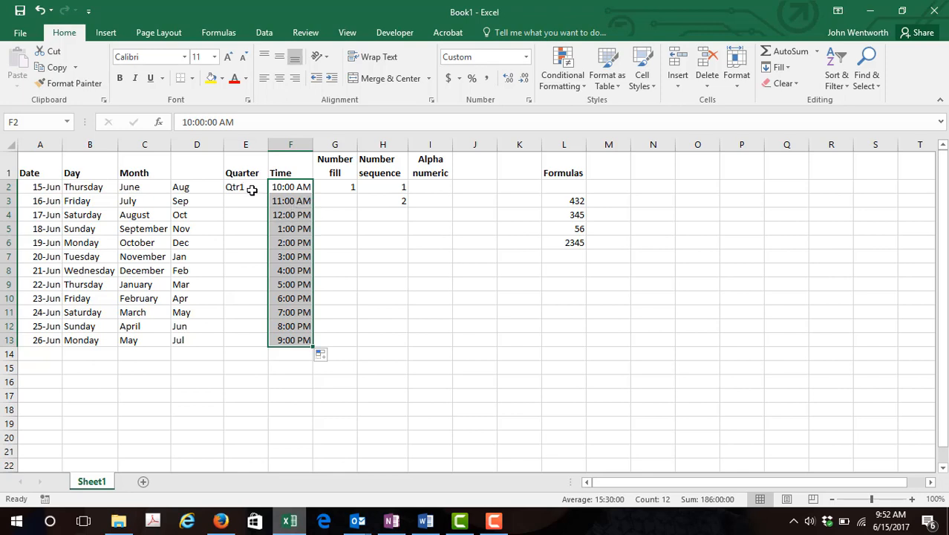
{"action": "left_click", "coordinate": [245, 186]}
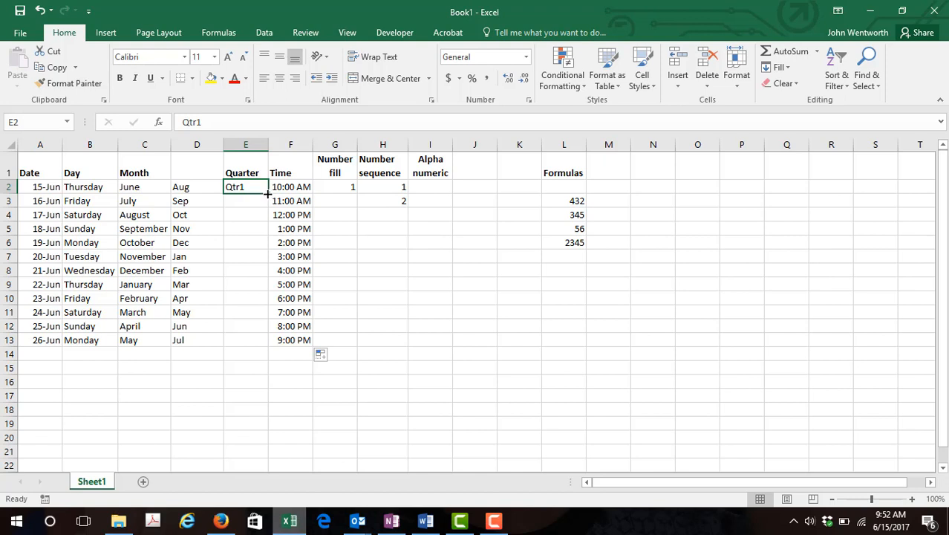
{"action": "left_click_drag", "start_coordinate": [268, 193], "coordinate": [261, 342]}
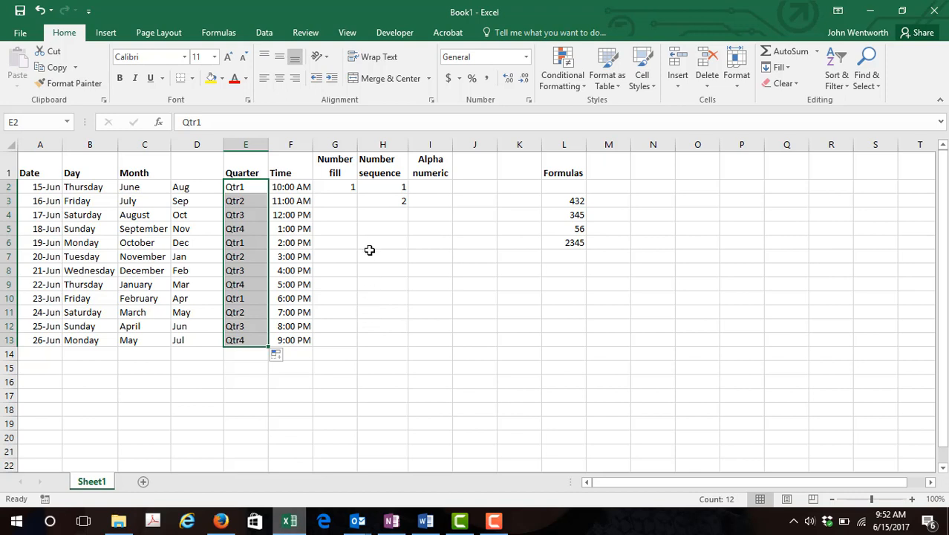
Copy the 1 in the Number fill column down from G2 through G13
{"action": "left_click", "coordinate": [352, 189]}
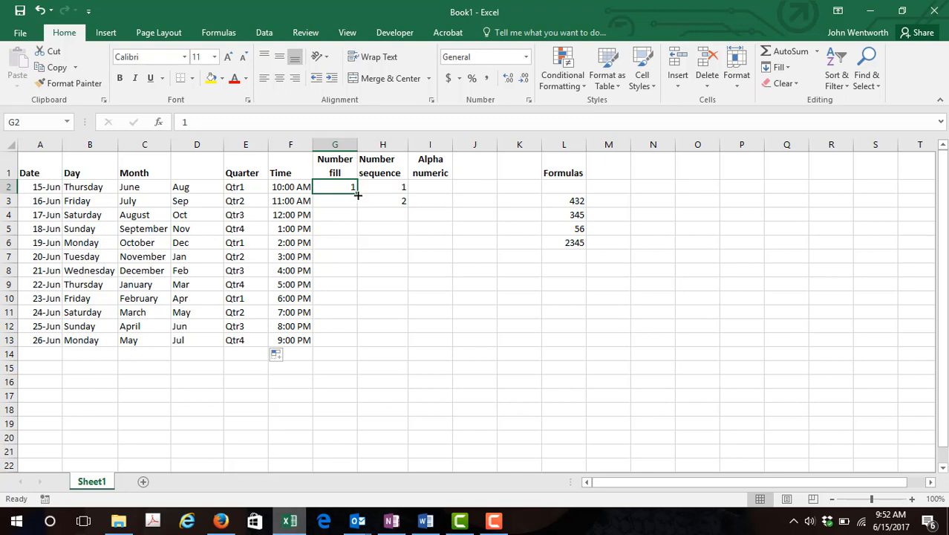
{"action": "left_click_drag", "start_coordinate": [357, 192], "coordinate": [361, 342]}
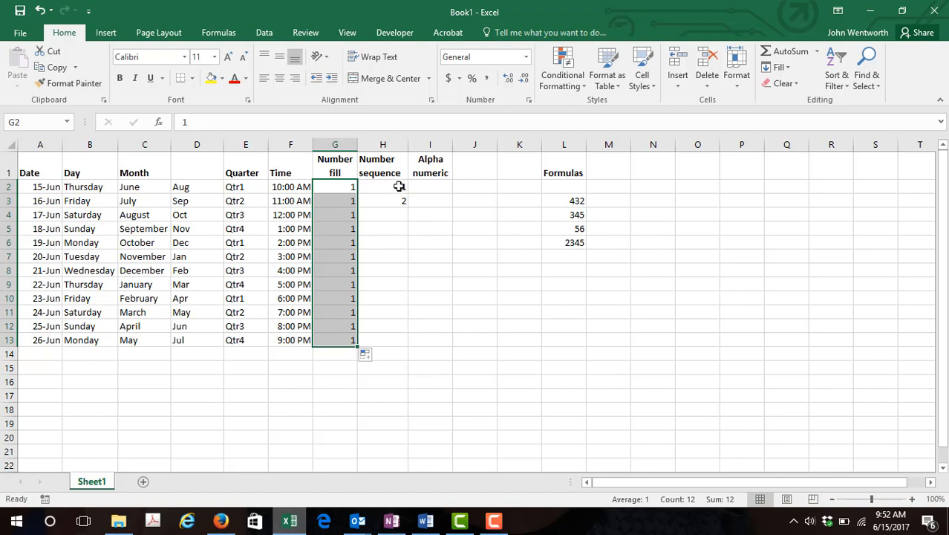
Extend the 1, 2 pattern in the Number sequence column through H13, and refill it with 4 as the second value in H3
{"action": "left_click_drag", "start_coordinate": [399, 186], "coordinate": [405, 201]}
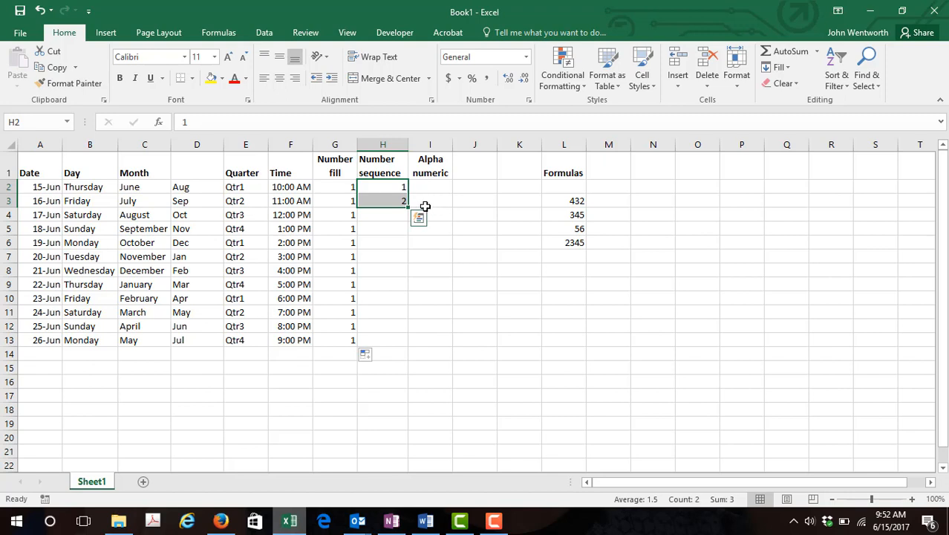
{"action": "left_click_drag", "start_coordinate": [407, 207], "coordinate": [405, 345]}
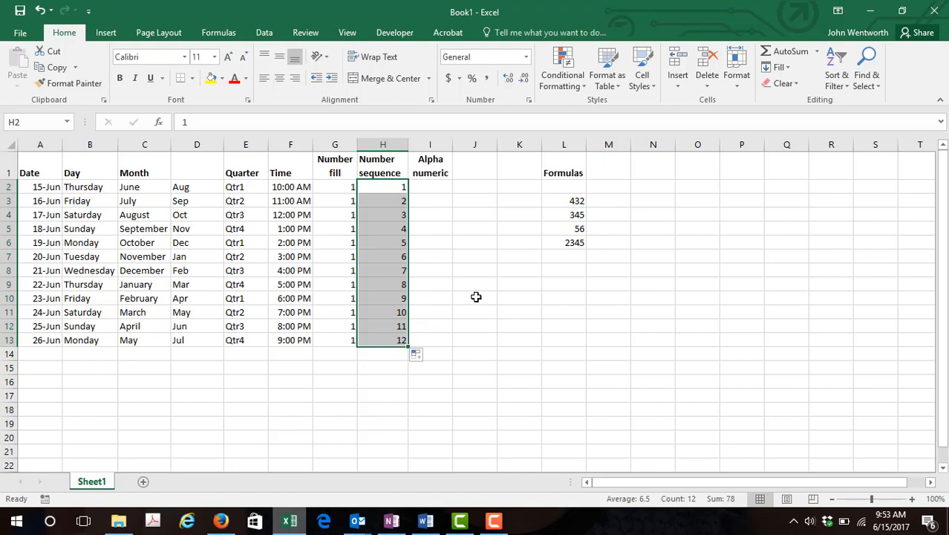
{"action": "left_click", "coordinate": [400, 198]}
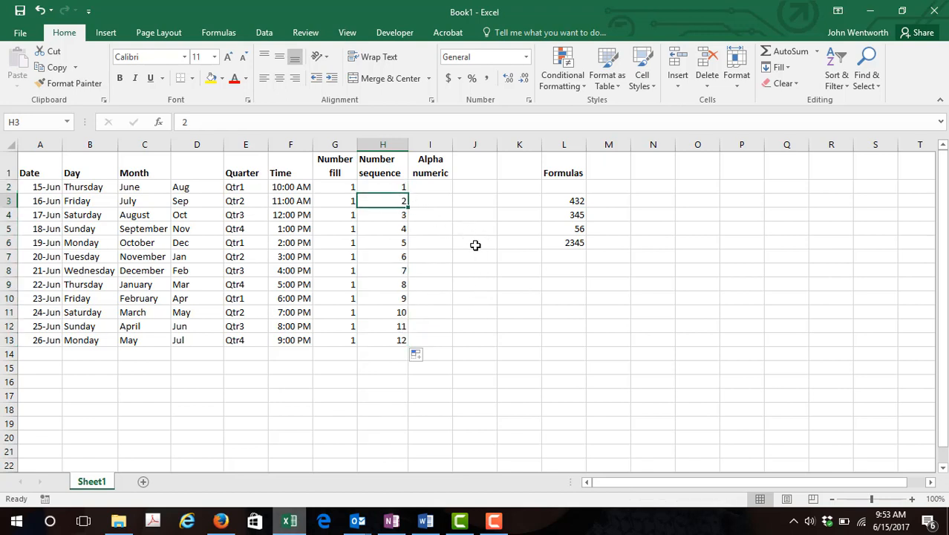
{"action": "type", "text": "4"}
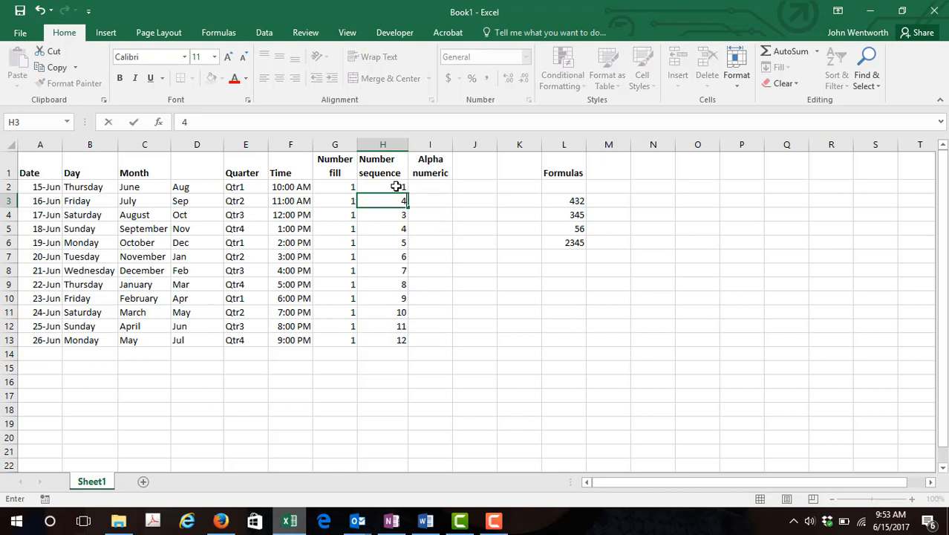
{"action": "left_click_drag", "start_coordinate": [398, 186], "coordinate": [414, 346]}
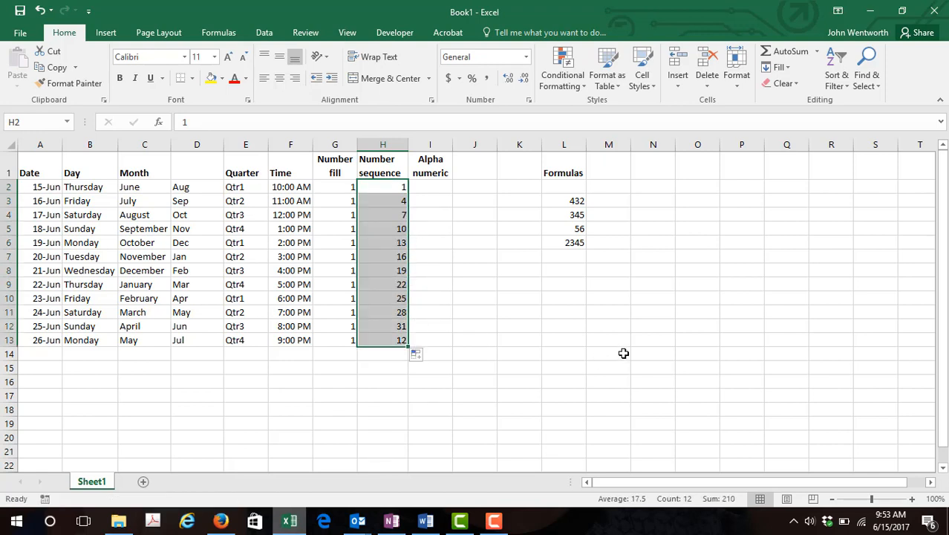
Set H3 to 6.28 and refill the number sequence from H2:H3 down through H13
{"action": "left_click", "coordinate": [401, 204]}
{"action": "type", "text": "6."}
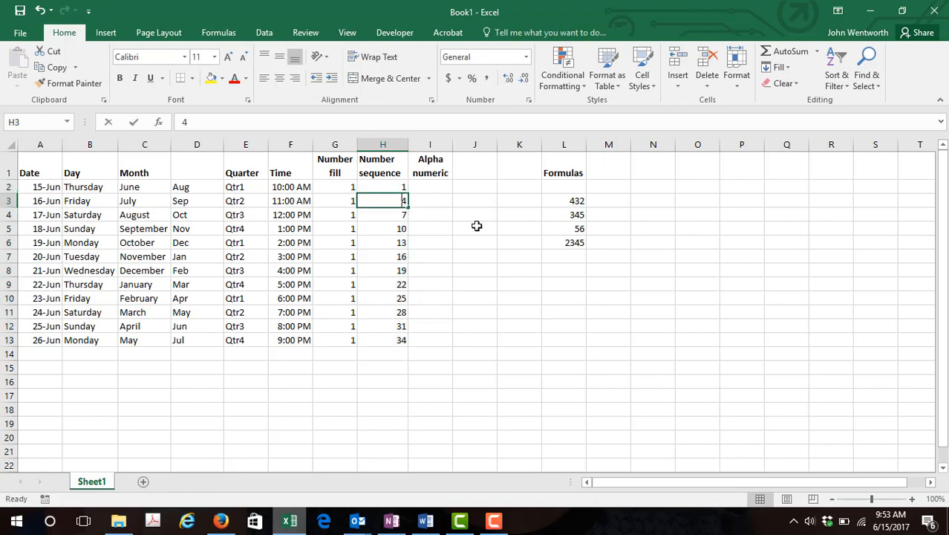
{"action": "type", "text": "28"}
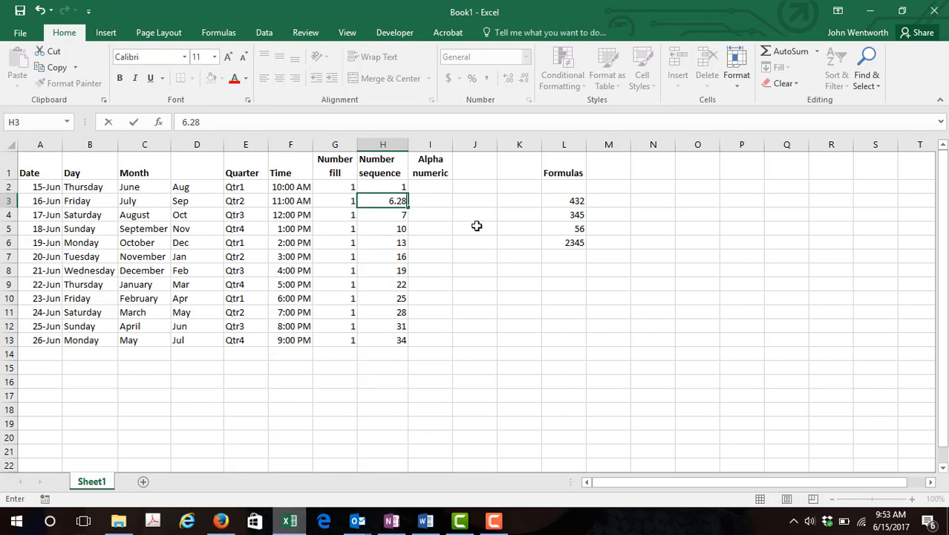
{"action": "left_click_drag", "start_coordinate": [401, 186], "coordinate": [408, 345]}
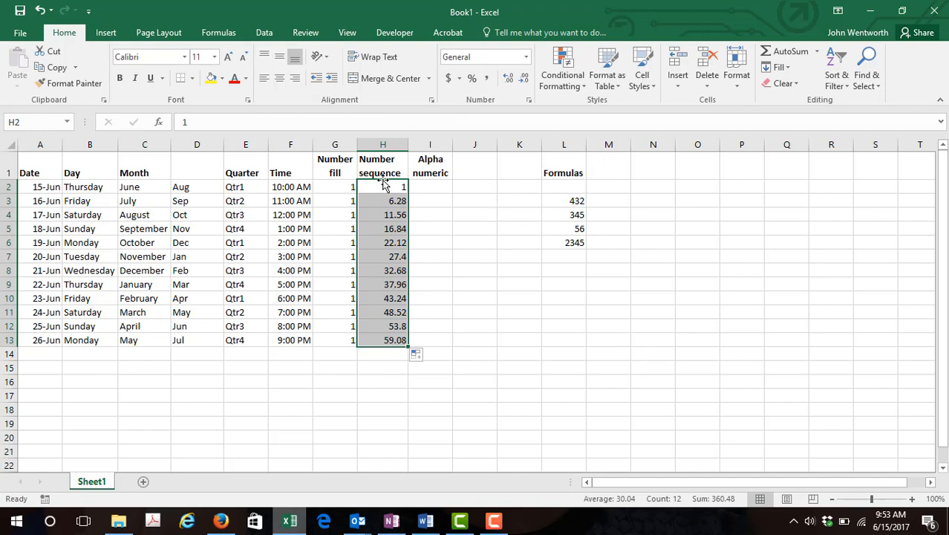
Enter "Try 1" in I2 under Alpha numeric and fill the numbered text series down through I13
{"action": "left_click", "coordinate": [432, 189]}
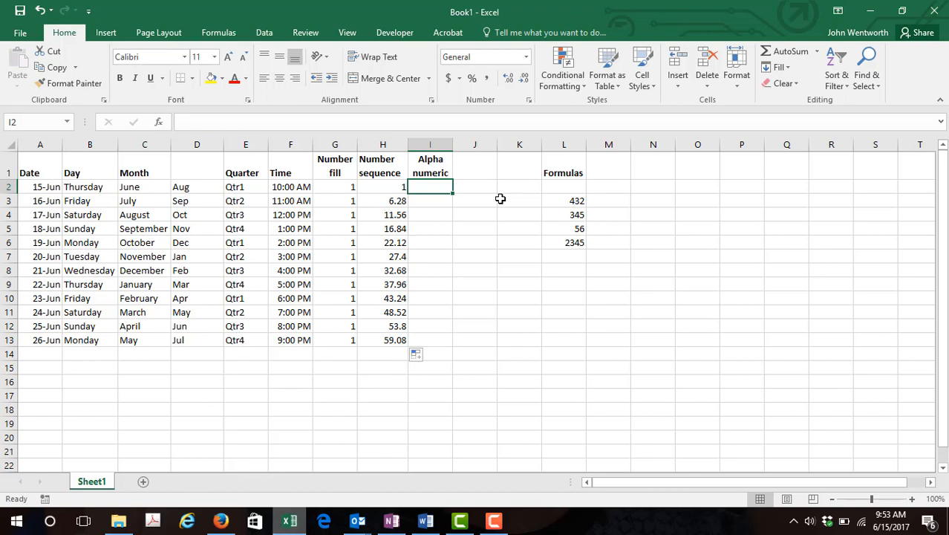
{"action": "type", "text": "Try"}
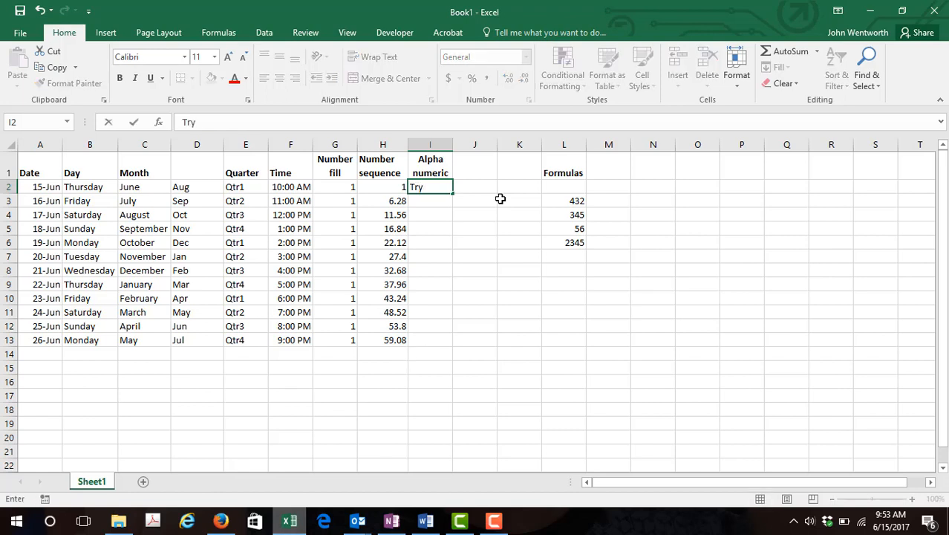
{"action": "type", "text": "1"}
{"action": "key", "text": "BackSpace"}
{"action": "type", "text": "1"}
{"action": "left_click_drag", "start_coordinate": [453, 192], "coordinate": [450, 348]}
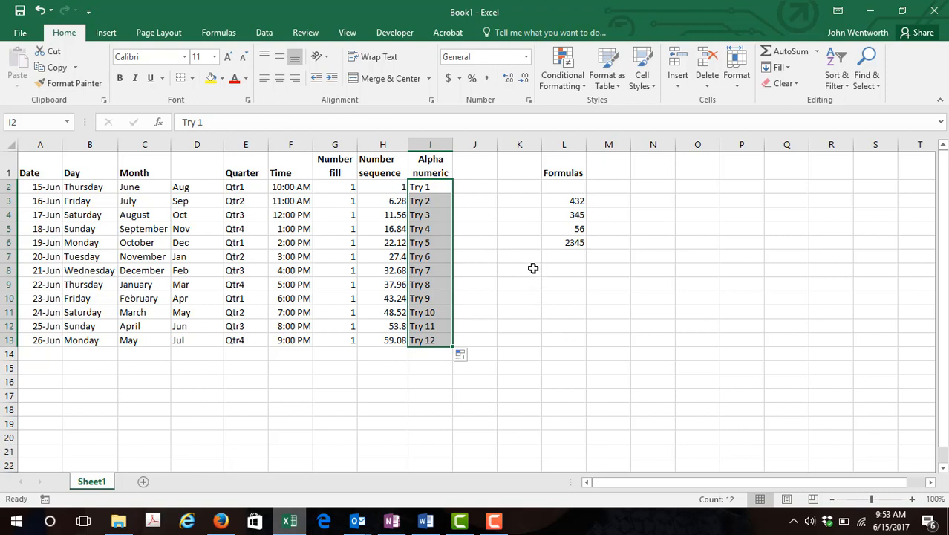
Enter the formula =L3*.11 in M3 and copy it down through M6
{"action": "left_click", "coordinate": [608, 200]}
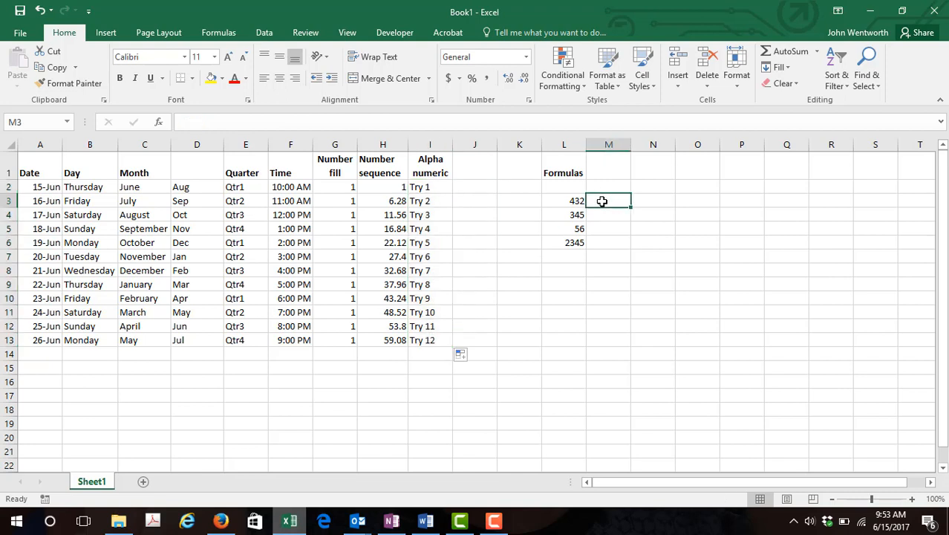
{"action": "type", "text": "="}
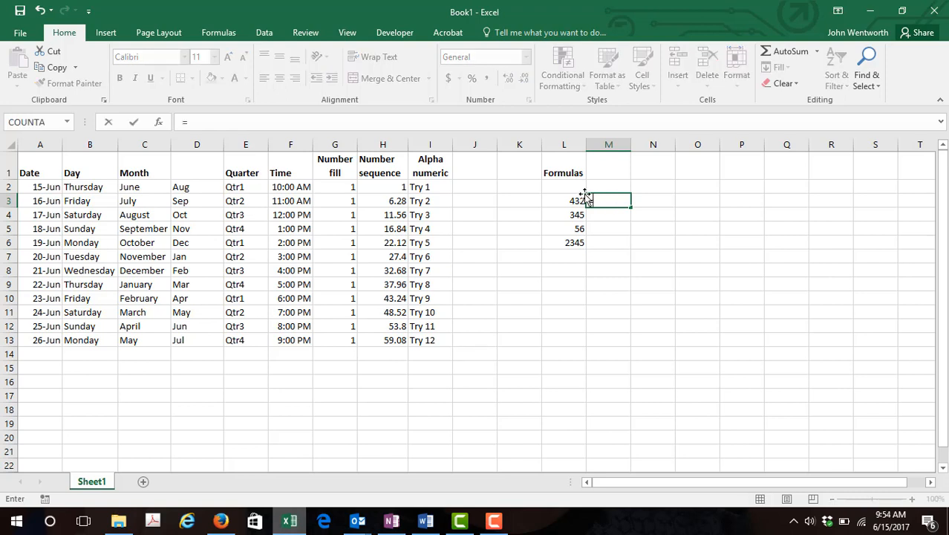
{"action": "left_click", "coordinate": [574, 200]}
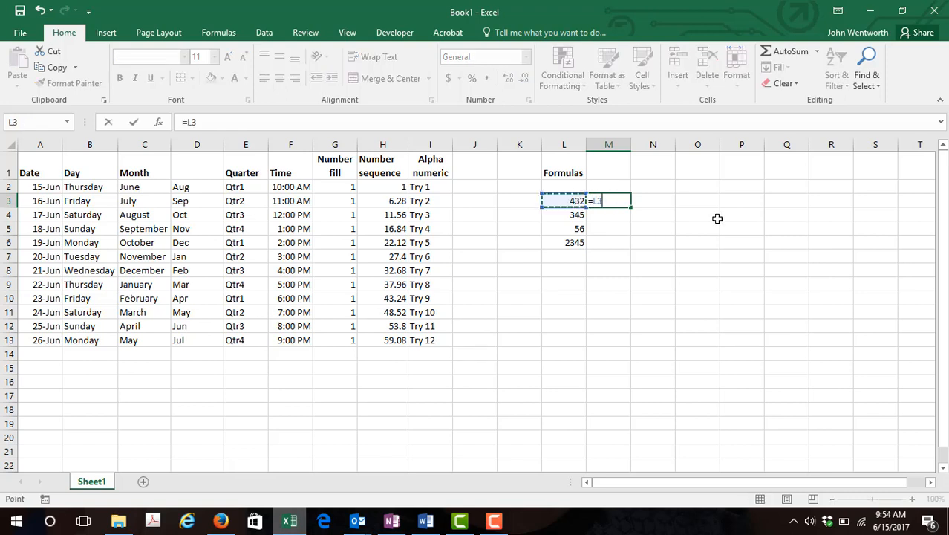
{"action": "type", "text": "*"}
{"action": "type", "text": ".11"}
{"action": "key", "text": "Return"}
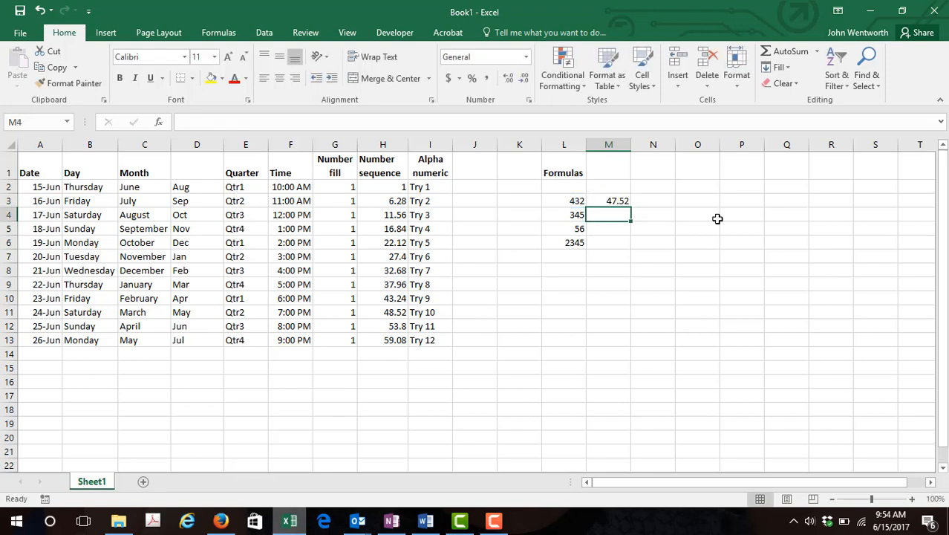
{"action": "left_click", "coordinate": [620, 199]}
{"action": "left_click_drag", "start_coordinate": [630, 207], "coordinate": [630, 248]}
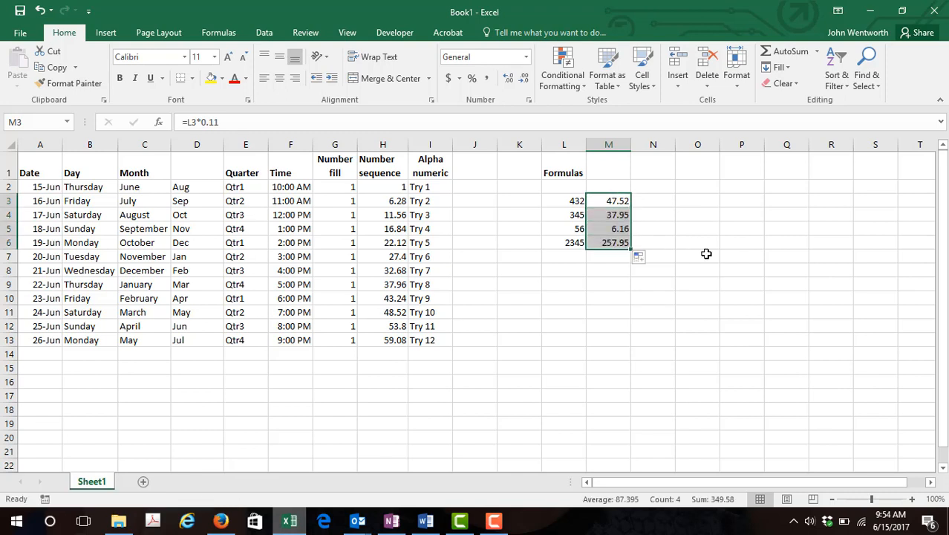